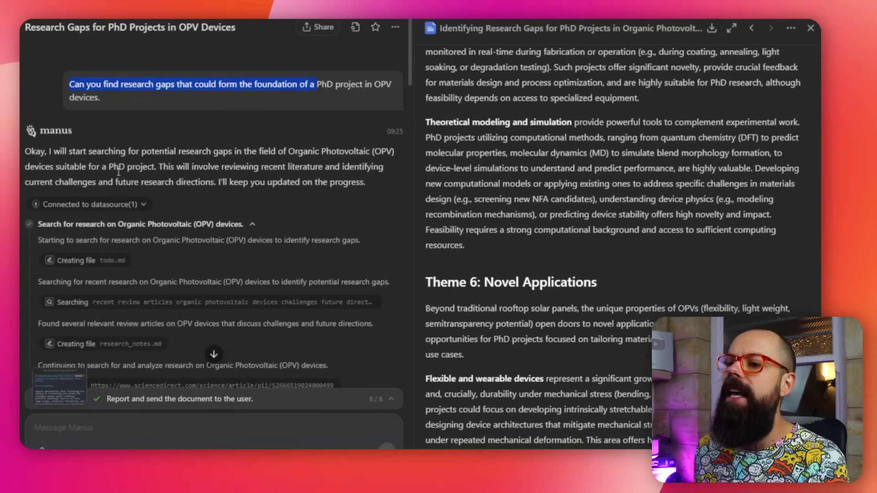
Step: Scroll the chat down to Manus's closing message on six research-gap themes and the 20.20 KB report
scroll(123, 165, "down", 5)
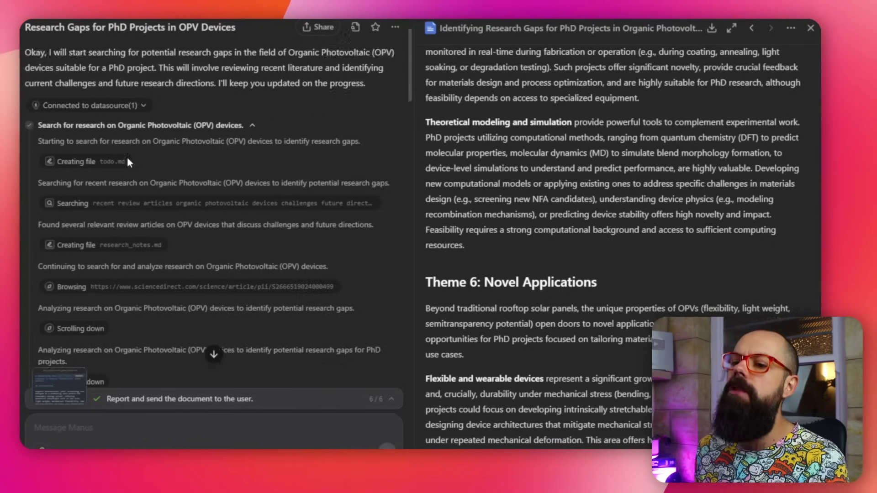
scroll(130, 157, "up", 4)
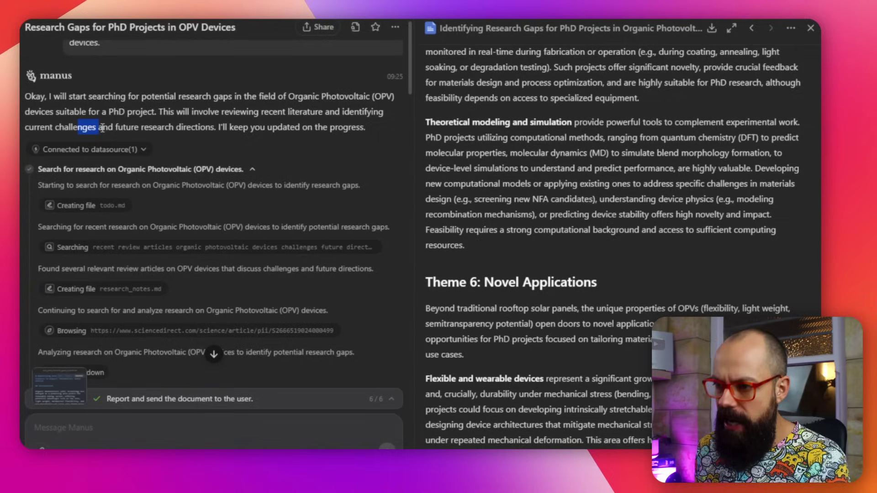
scroll(171, 129, "down", 15)
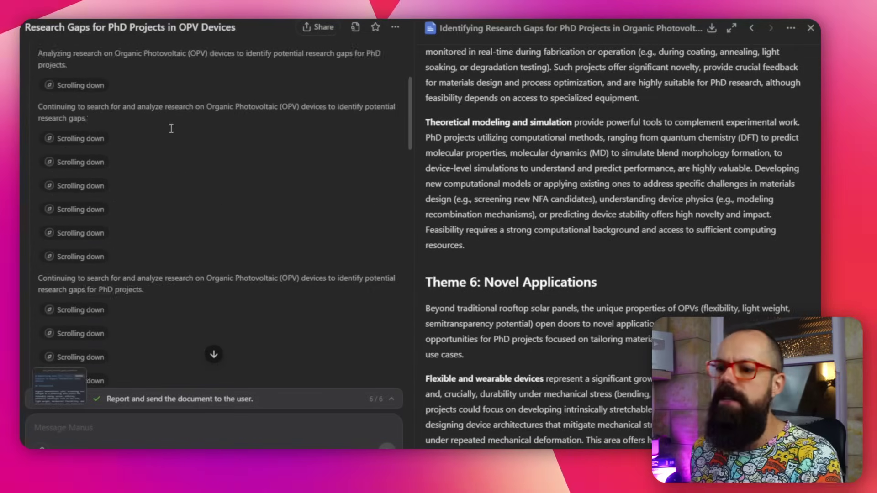
scroll(170, 128, "down", 10)
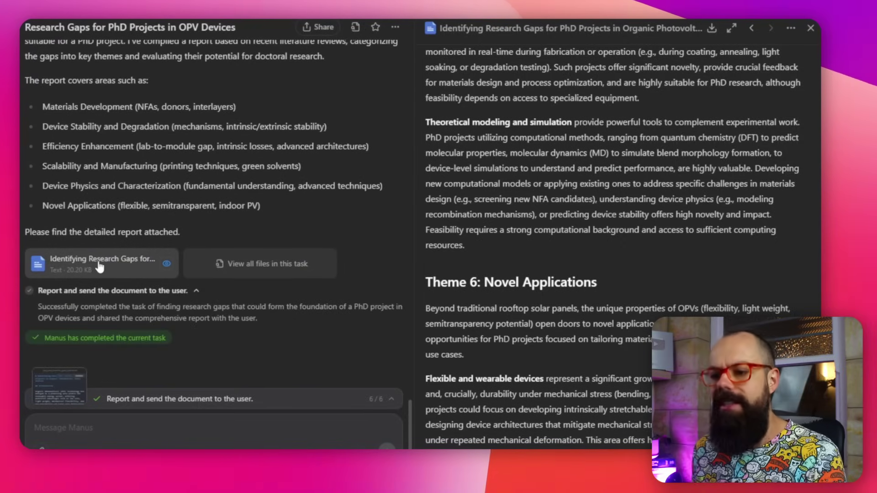
scroll(615, 185, "up", 15)
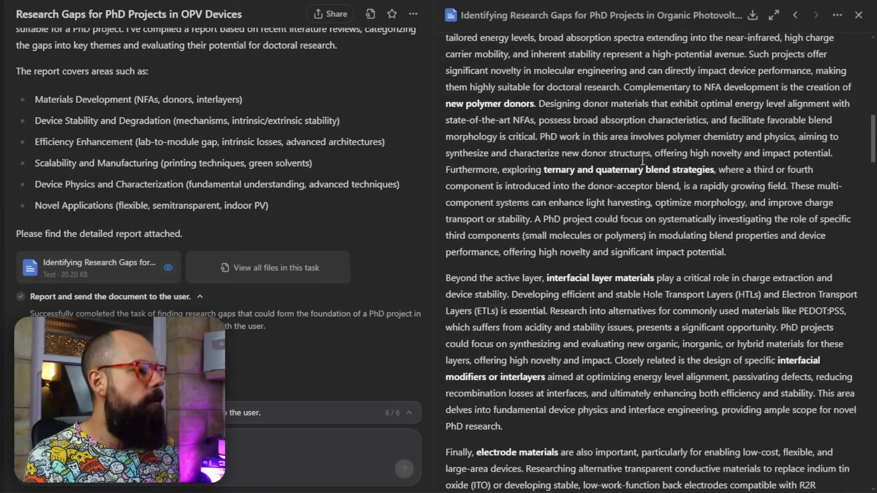
scroll(643, 159, "up", 10)
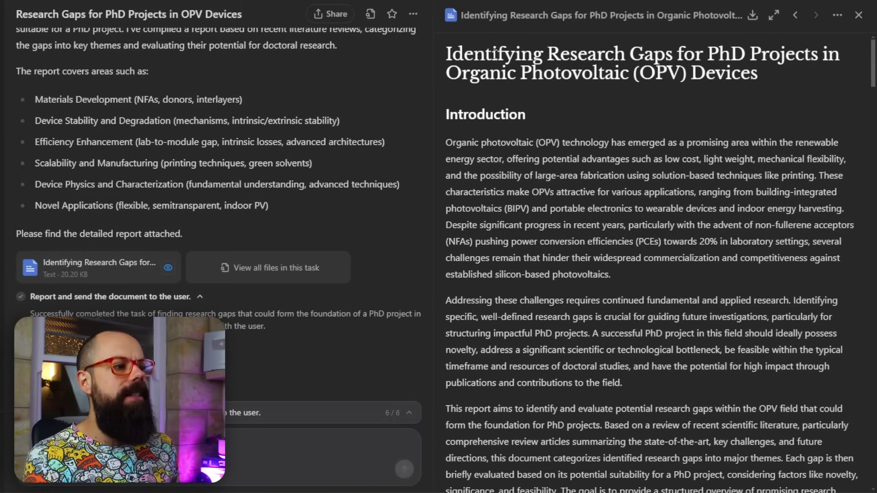
scroll(516, 133, "down", 6)
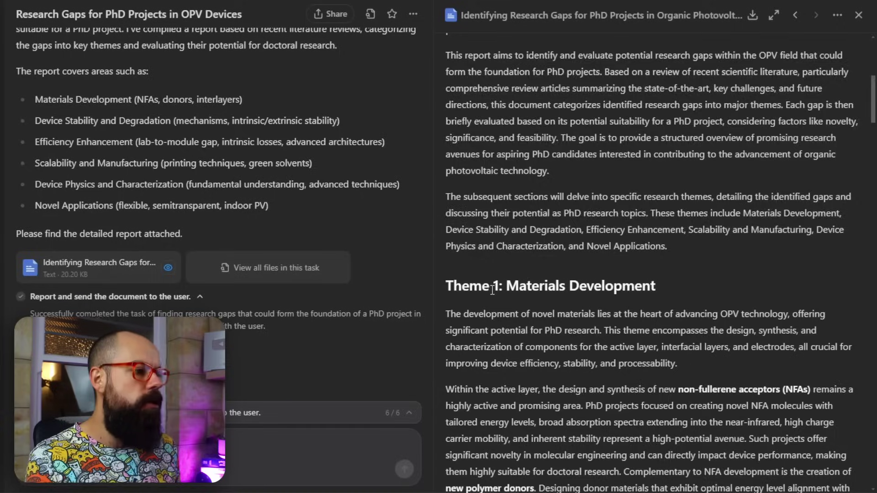
scroll(492, 289, "down", 5)
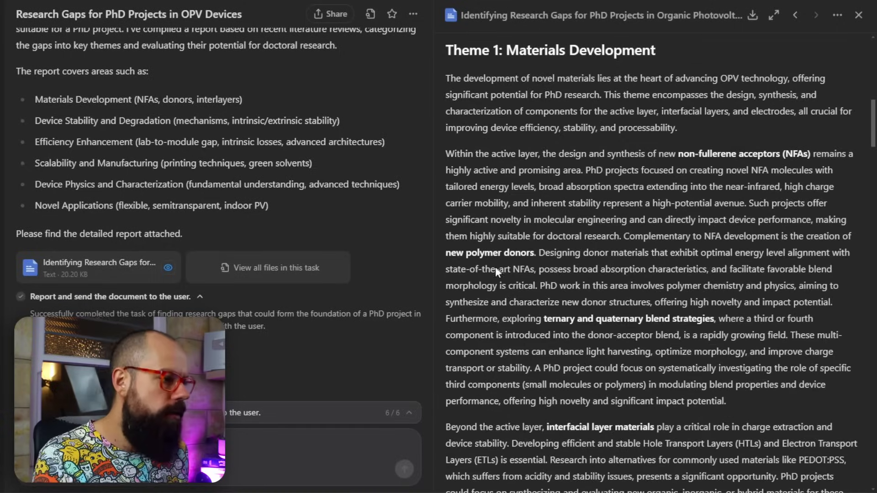
left_click_drag(478, 95, 613, 291)
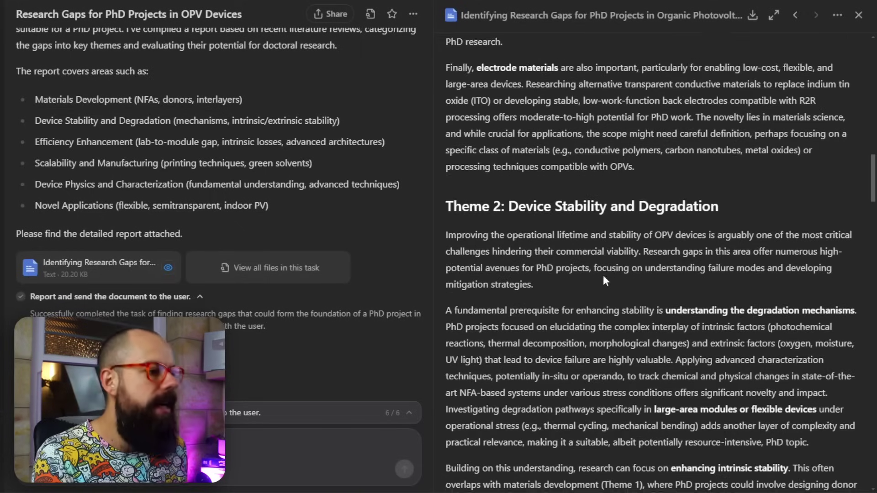
scroll(603, 276, "down", 1)
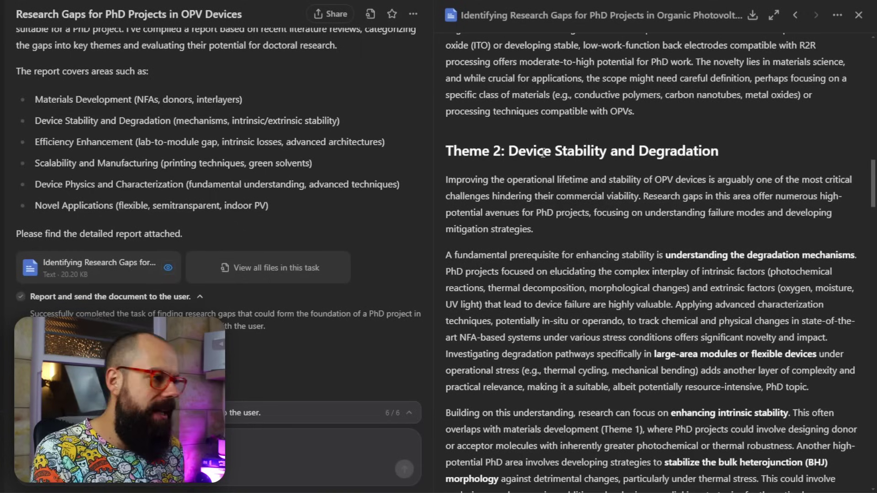
scroll(542, 154, "down", 20)
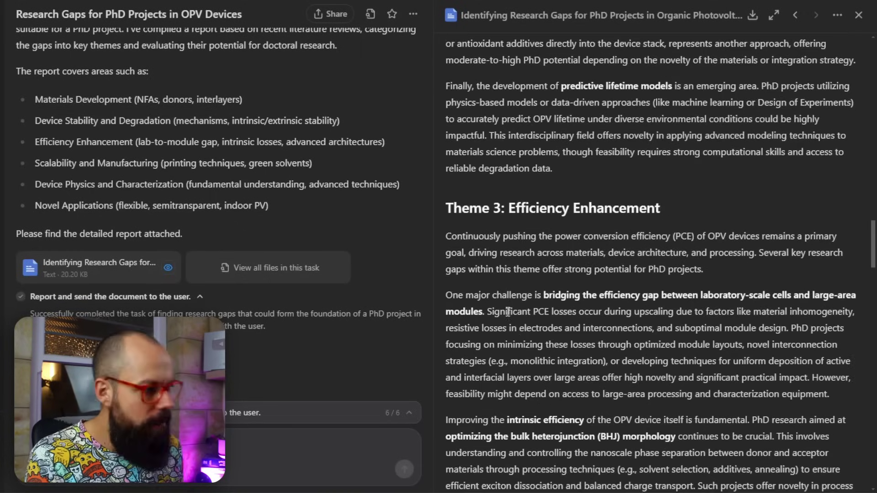
scroll(505, 298, "down", 4)
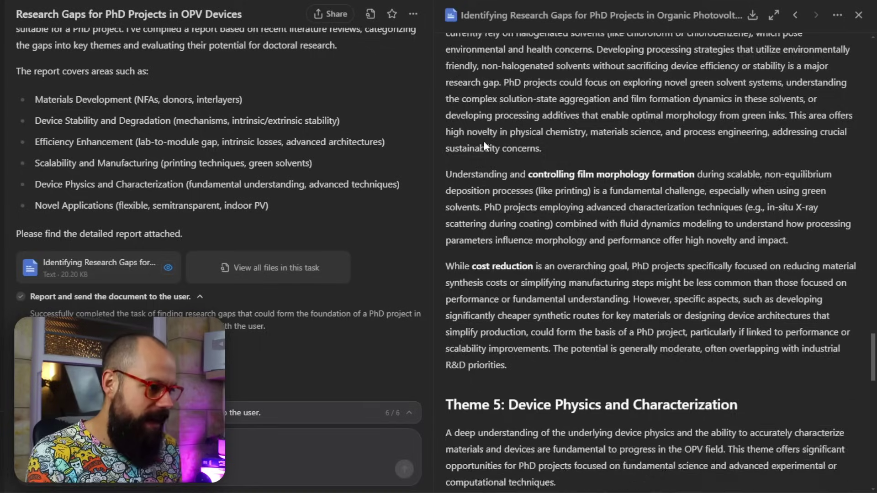
scroll(483, 141, "down", 5)
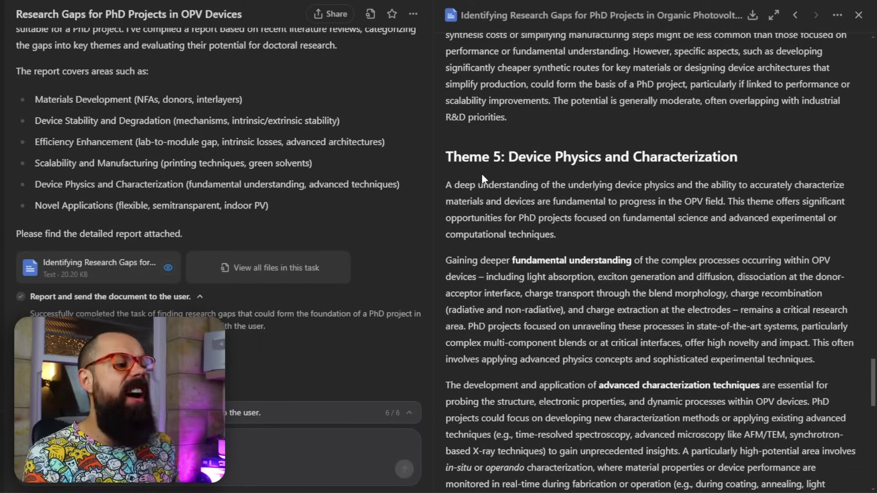
scroll(562, 170, "down", 10)
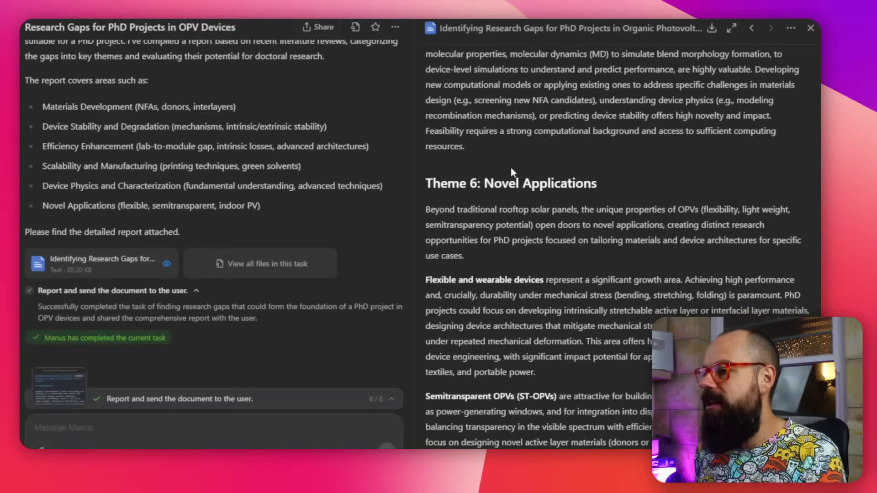
Step: Browse the 'Latest Influential Papers on OPV Devices in Last Two Years' task and its report preview
scroll(532, 211, "down", 5)
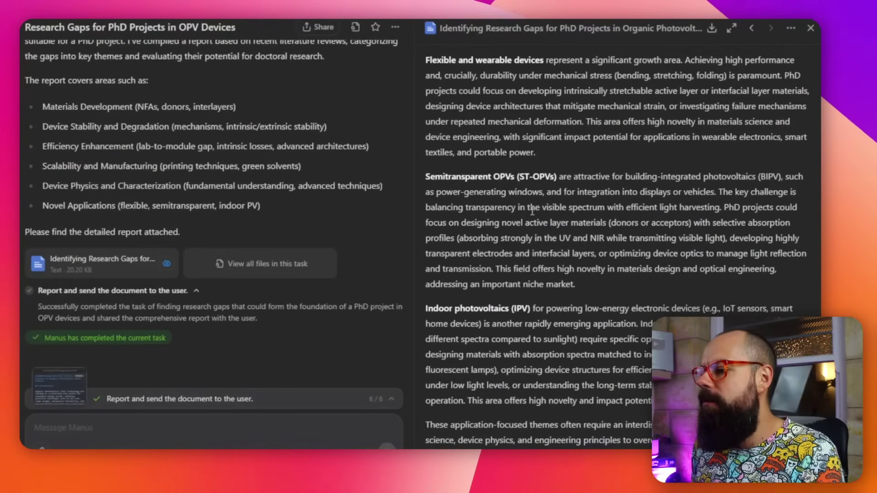
scroll(479, 322, "up", 5)
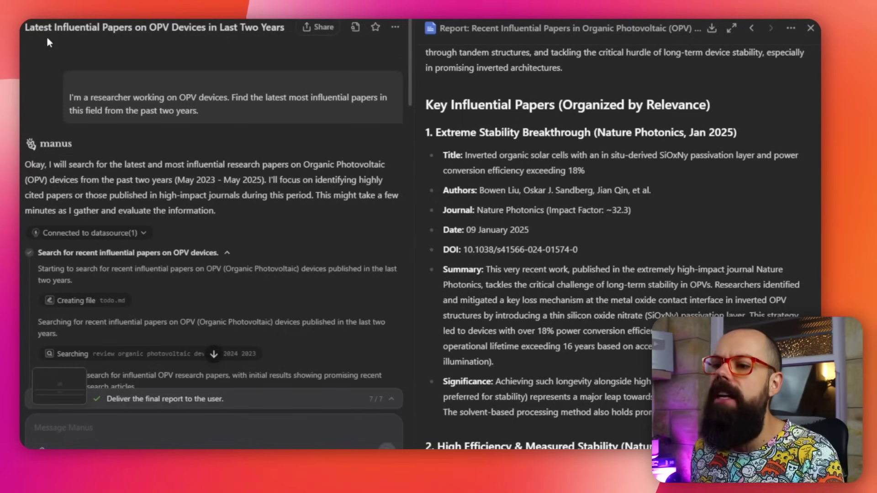
left_click_drag(184, 106, 203, 101)
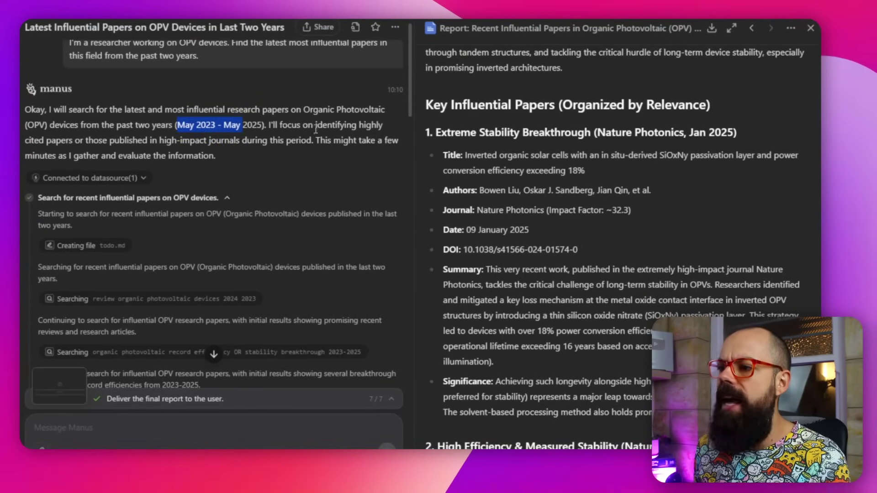
left_click_drag(57, 141, 83, 141)
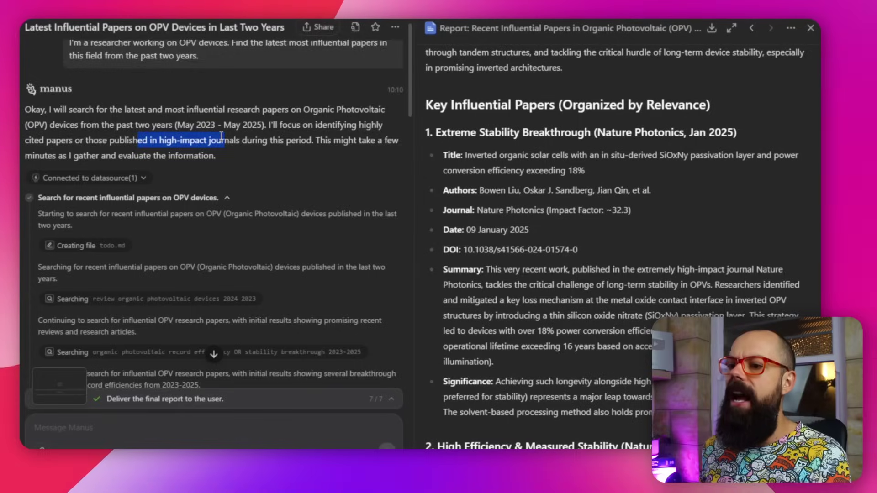
Step: Scroll to the delivered attachment cards and the report's 19.47% inverted OPV and 20.6% tandem papers
scroll(233, 174, "down", 15)
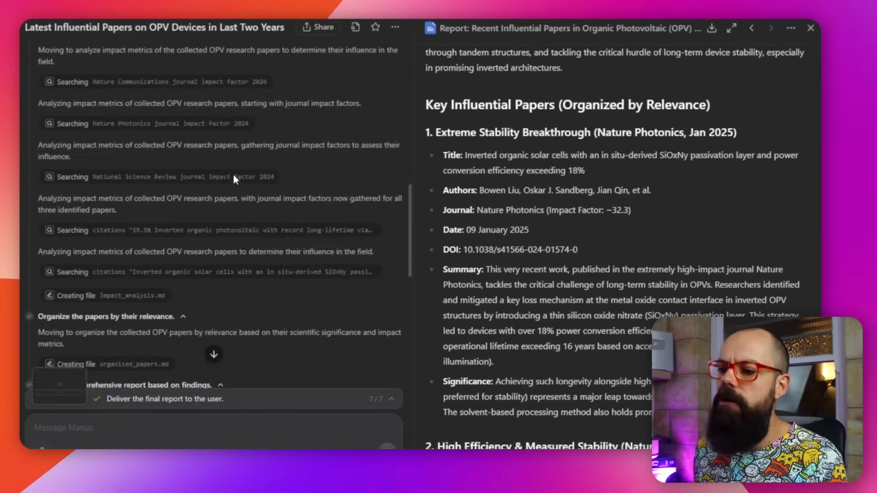
scroll(234, 178, "down", 5)
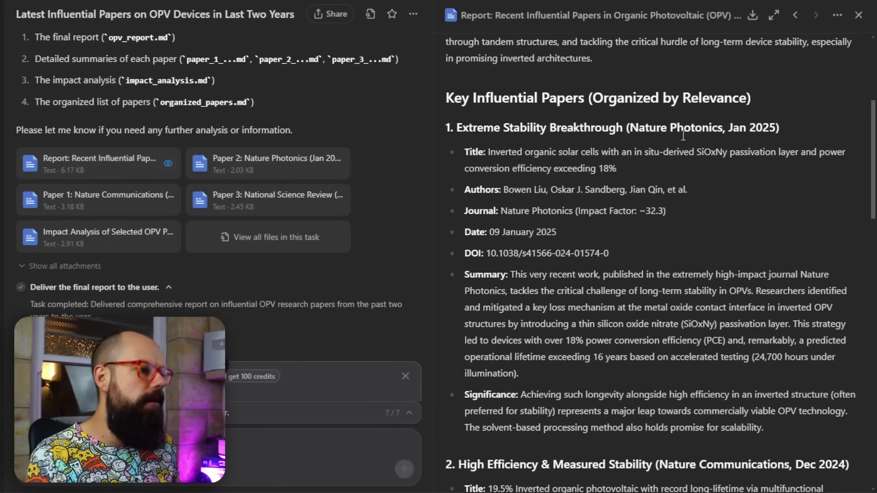
scroll(630, 143, "up", 5)
scroll(527, 248, "down", 6)
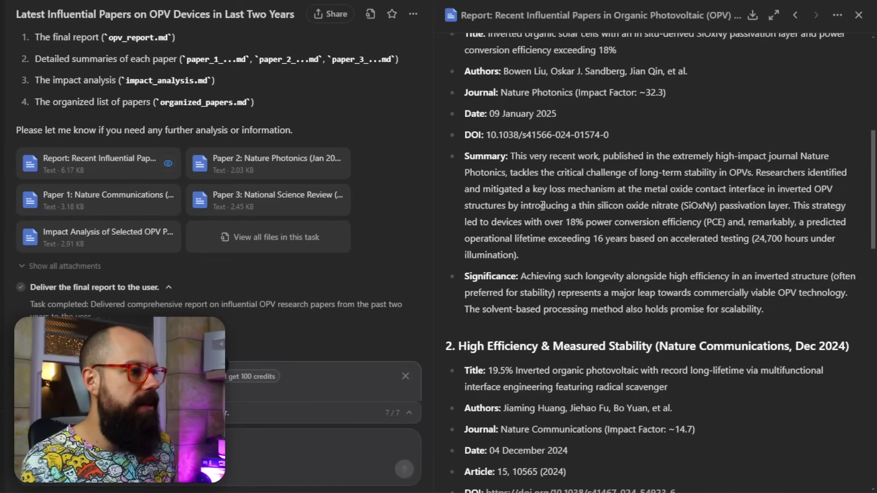
scroll(542, 224, "down", 4)
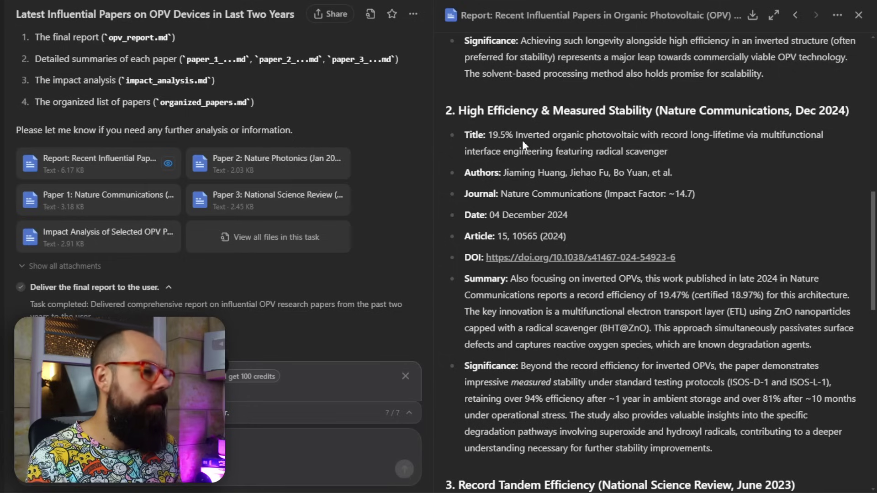
scroll(512, 239, "down", 3)
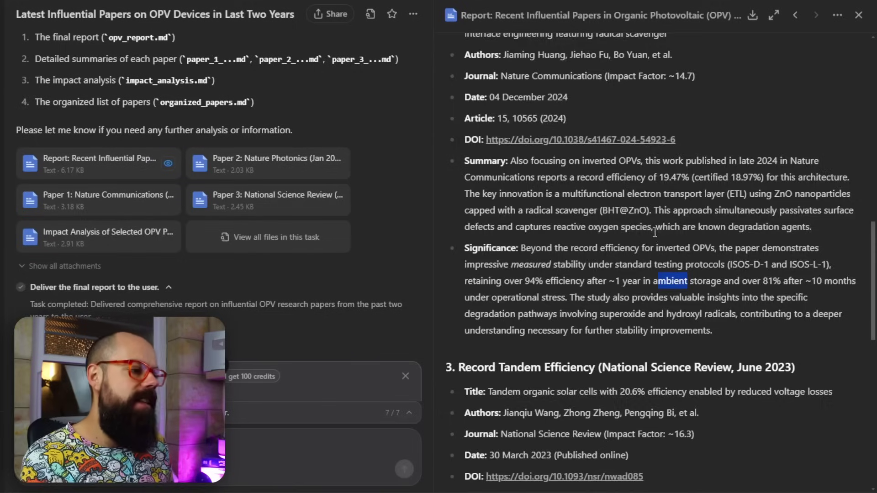
Step: Scroll the influential-papers report past papers 1–3 to its Conclusion and three references
scroll(654, 232, "down", 10)
scroll(656, 232, "up", 20)
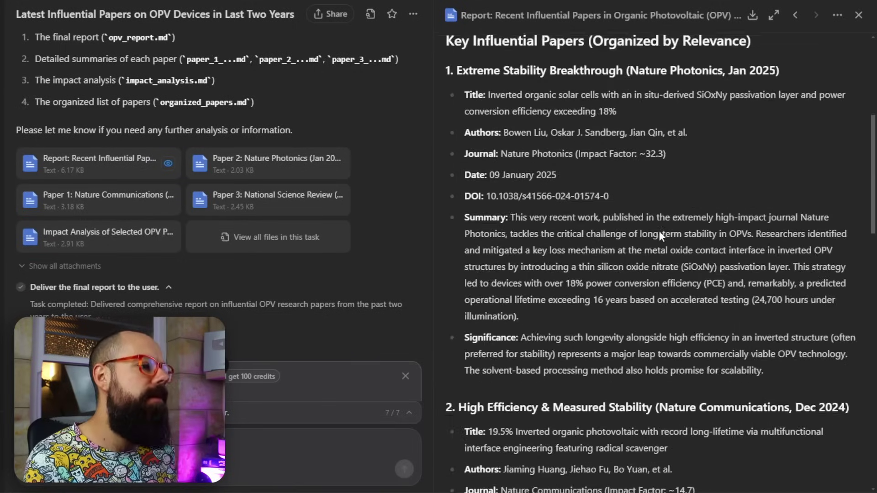
scroll(658, 231, "up", 5)
scroll(639, 219, "down", 4)
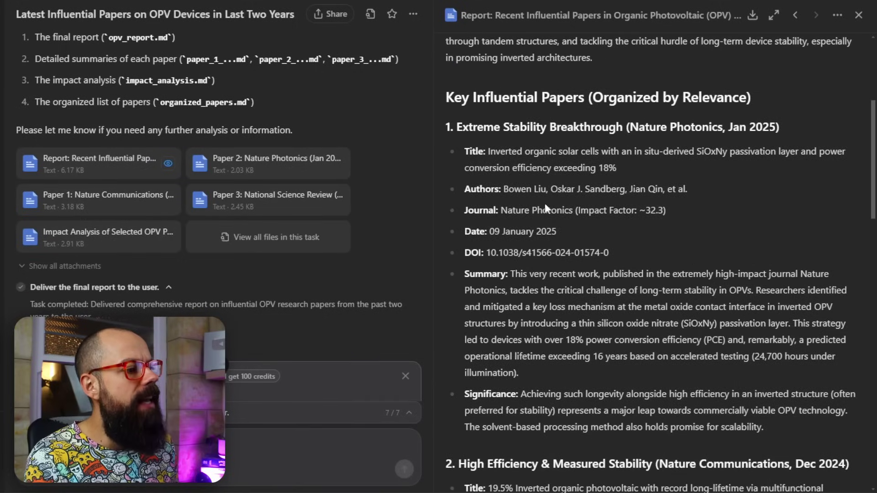
scroll(544, 253, "down", 15)
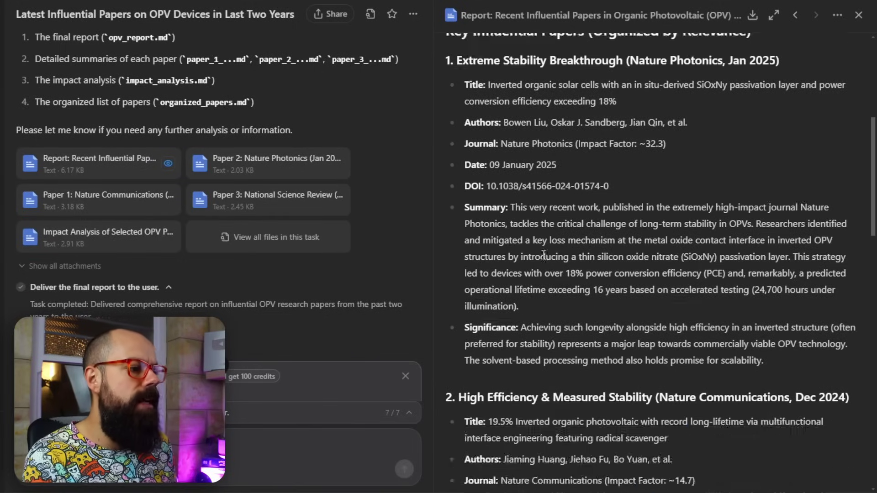
scroll(545, 258, "down", 2)
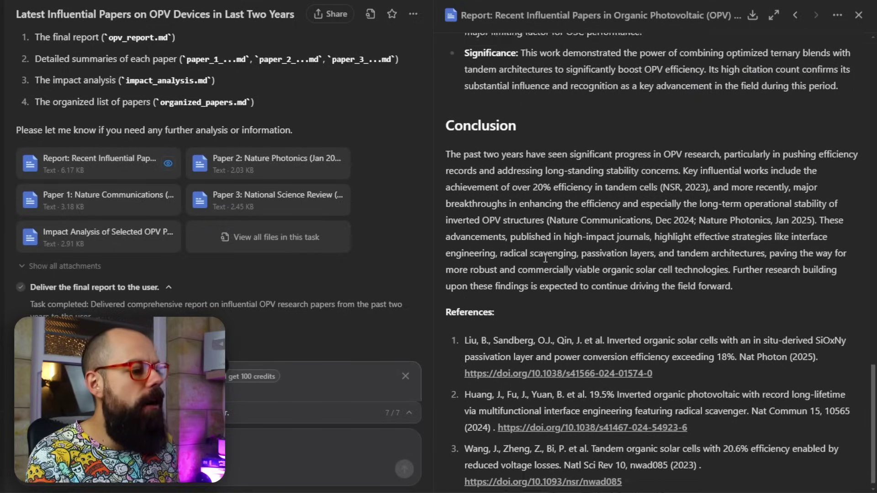